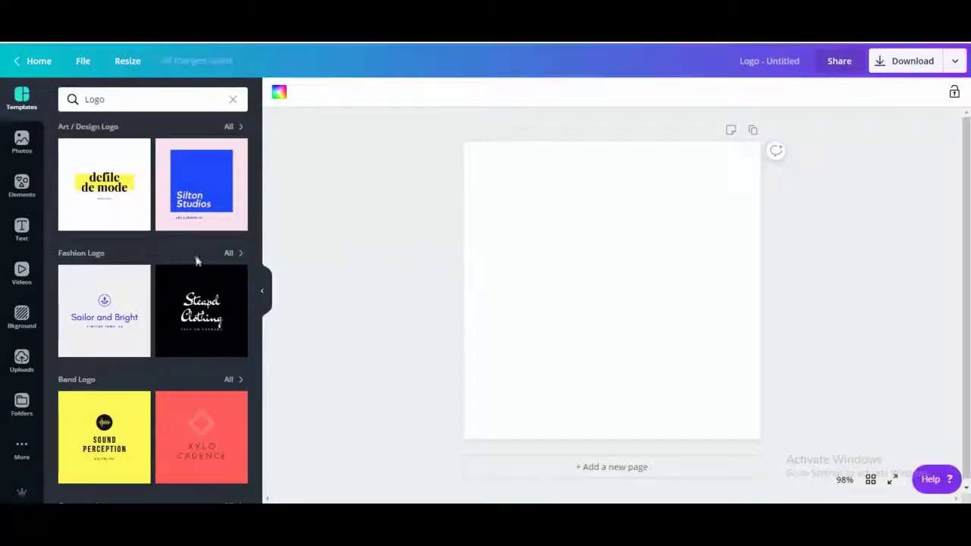
Add the circle frame from Elements to the middle of the blank Logo page.
left_click(23, 186)
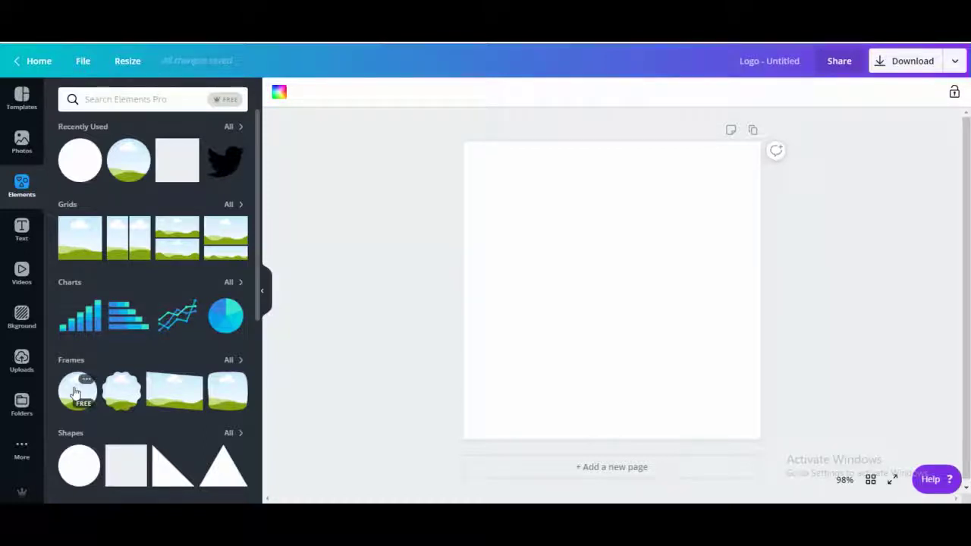
left_click(133, 163)
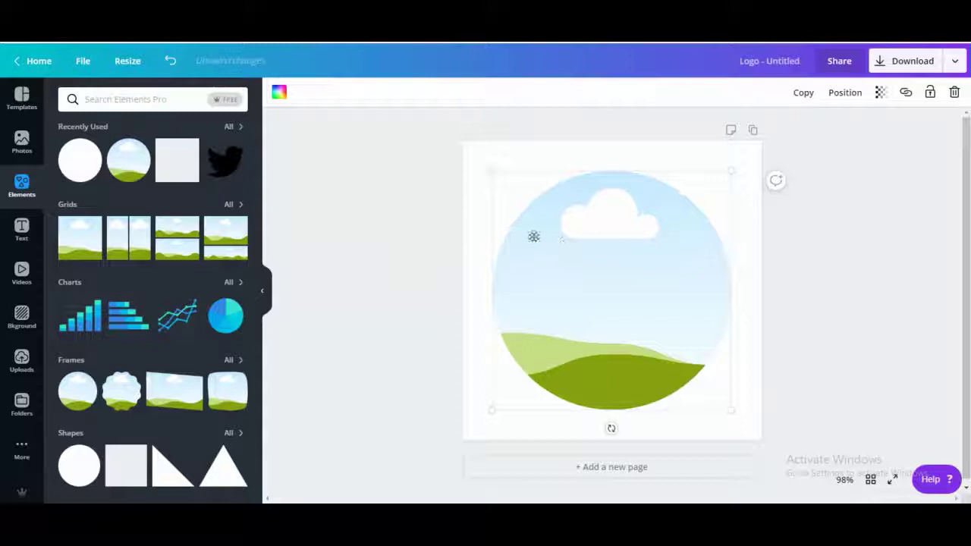
Show the Uploads library and scroll through the uploaded images.
left_click(30, 356)
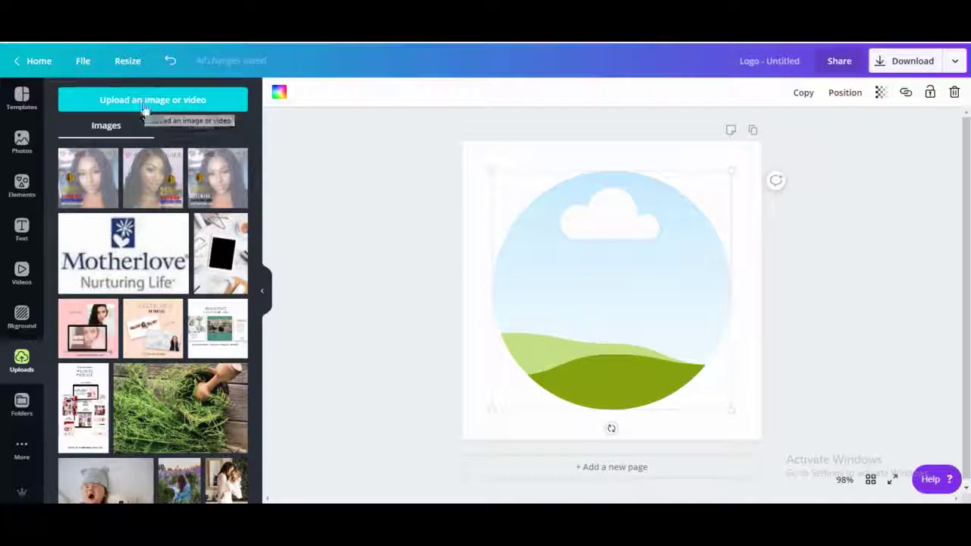
scroll(149, 267, "down", 10)
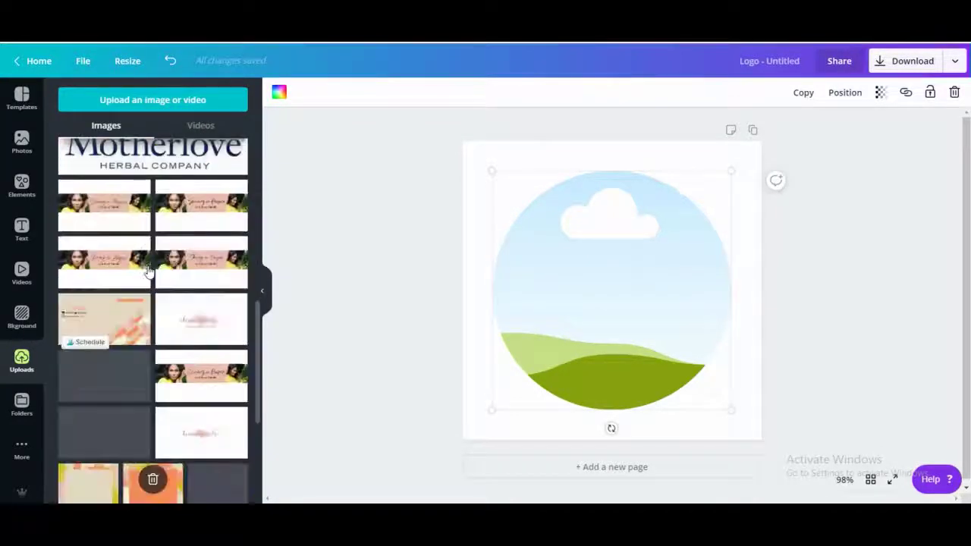
scroll(151, 273, "down", 3)
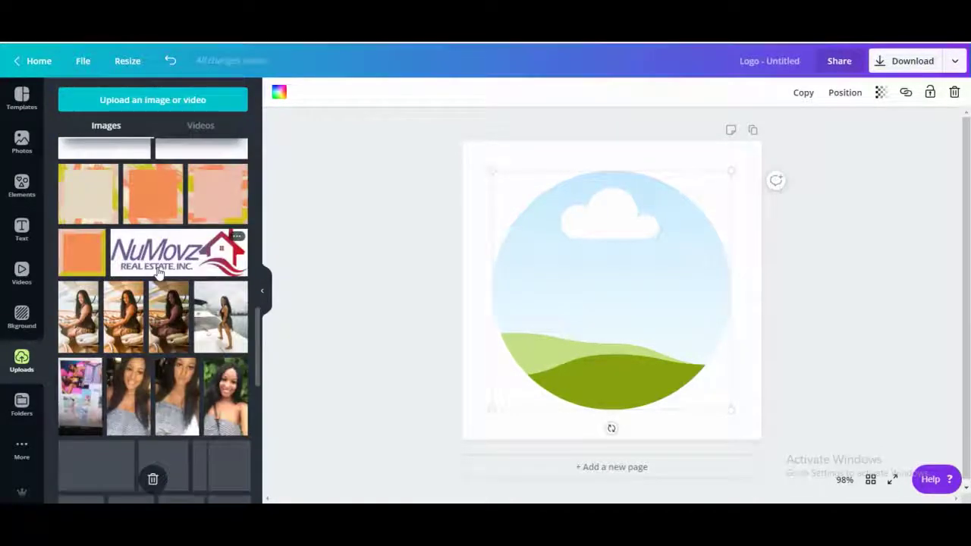
scroll(208, 284, "down", 2)
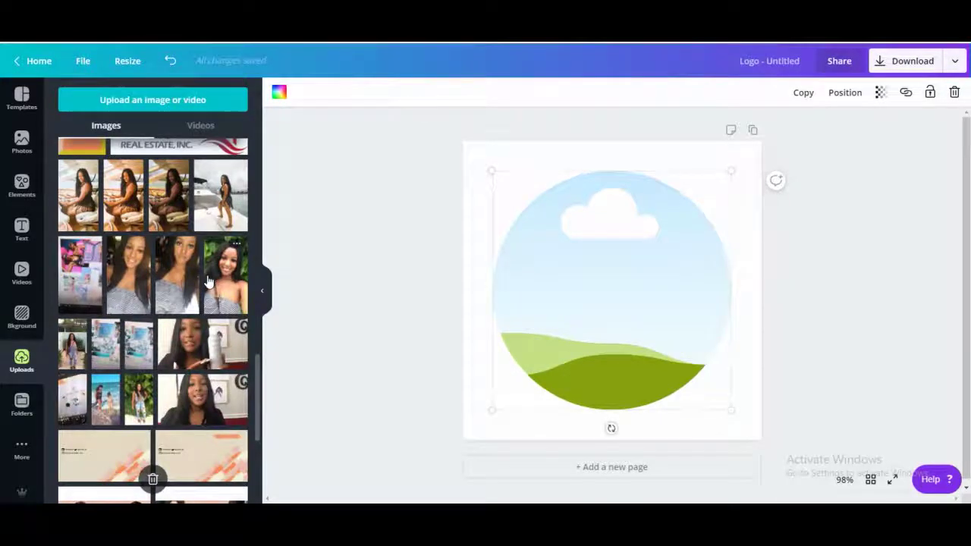
scroll(208, 282, "down", 5)
scroll(209, 281, "down", 4)
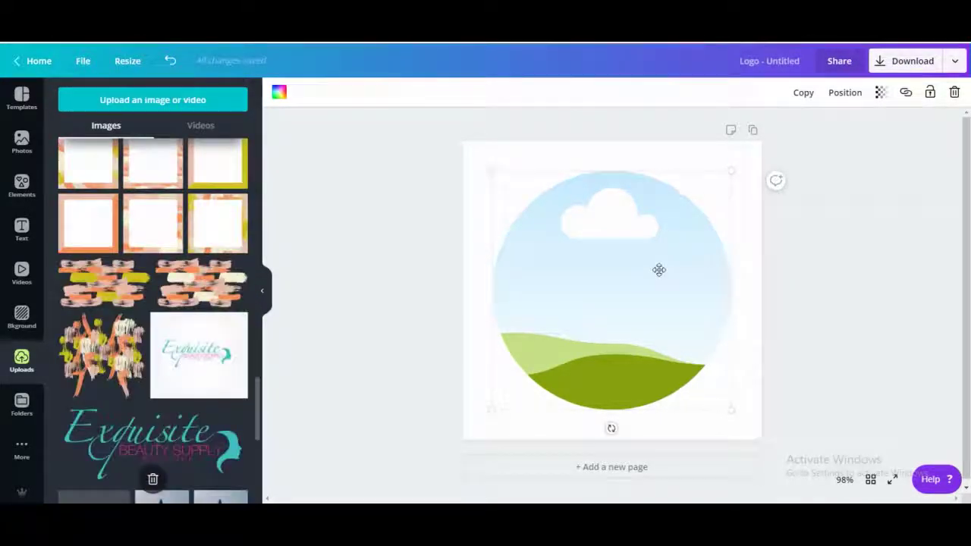
Enlarge the circle frame to about 473×473 and centre it on the page.
left_click_drag(657, 271, 637, 249)
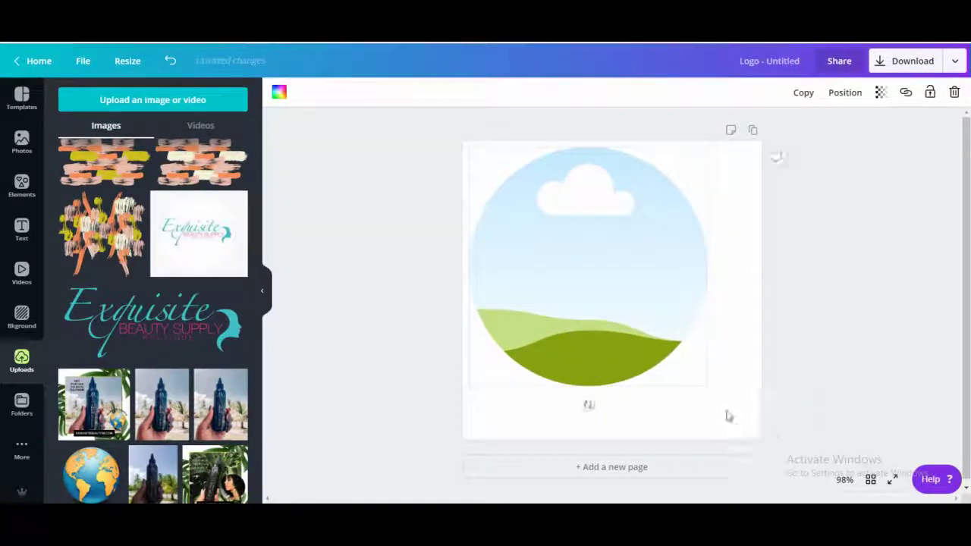
left_click_drag(708, 392, 759, 429)
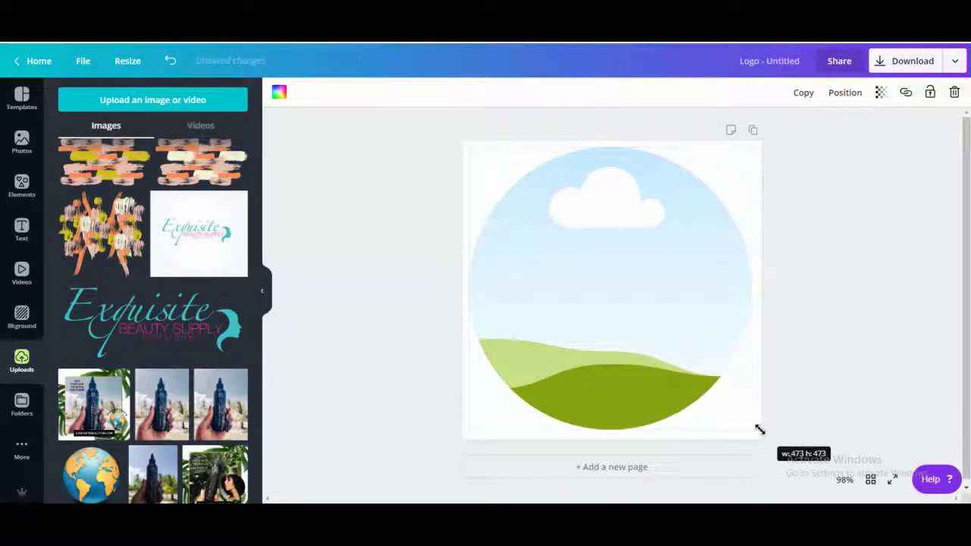
left_click_drag(646, 340, 648, 341)
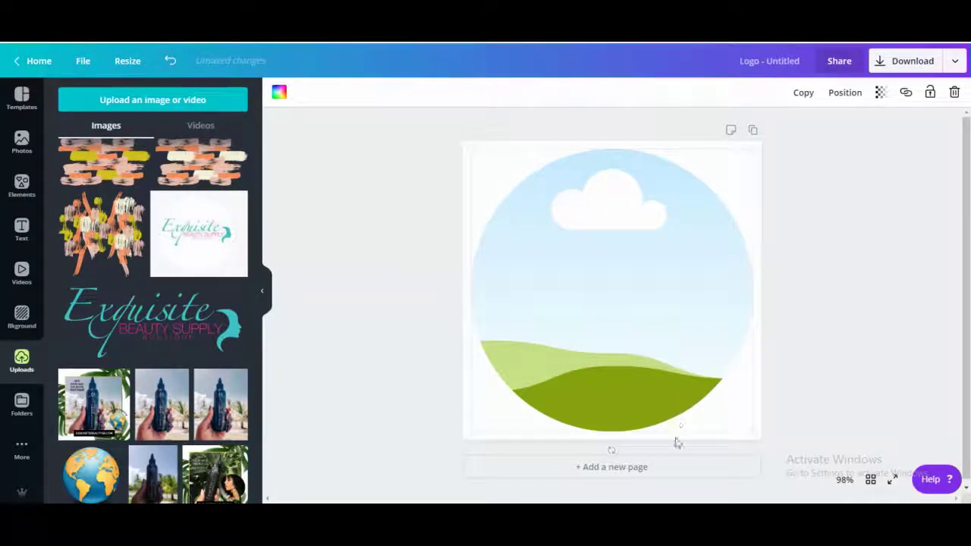
Duplicate the page, then put the smiling arms-crossed woman portrait into Page 2's circle frame.
left_click(752, 132)
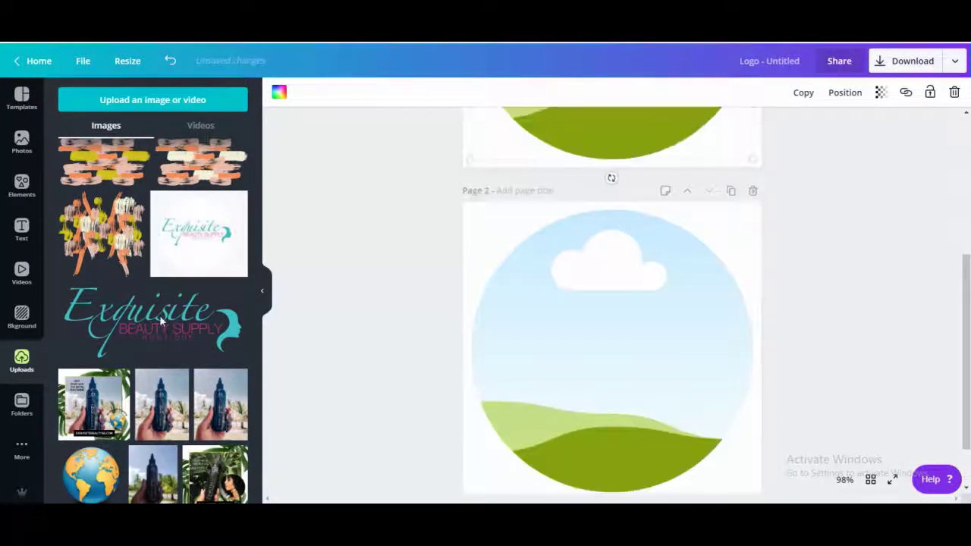
scroll(182, 326, "down", 3)
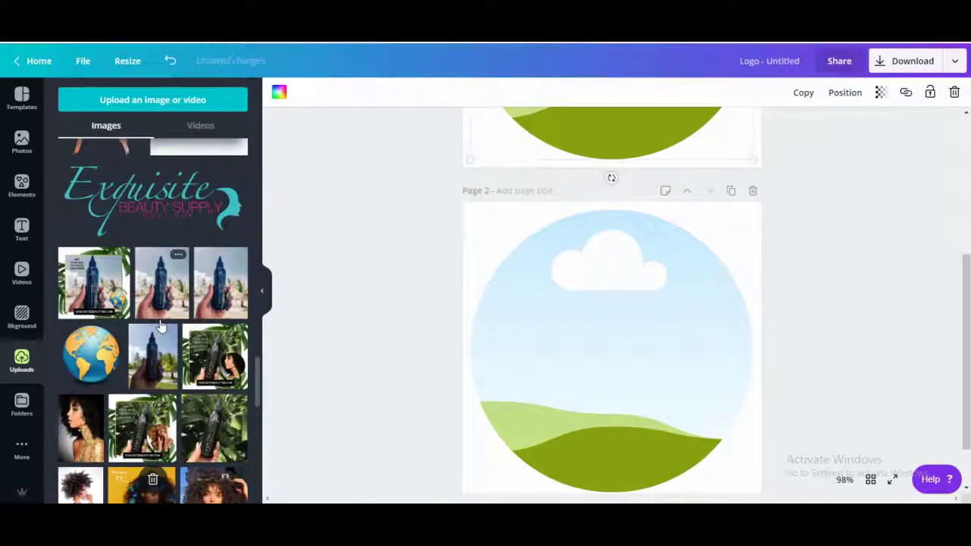
scroll(161, 325, "down", 10)
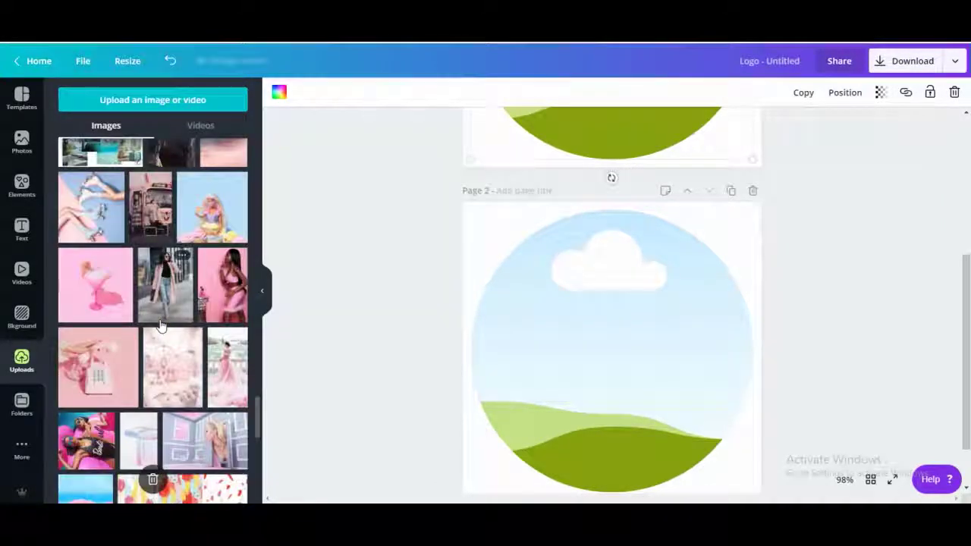
scroll(160, 324, "down", 10)
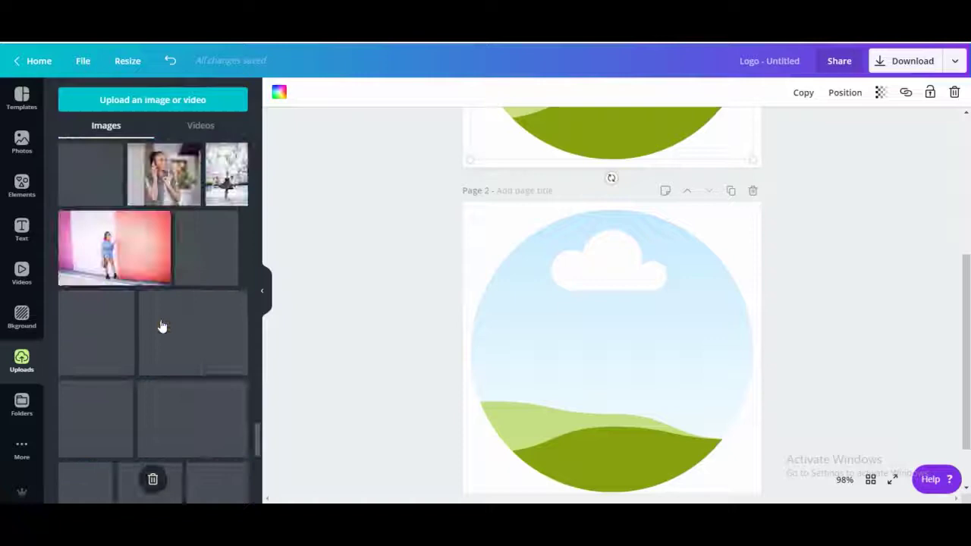
scroll(160, 324, "down", 10)
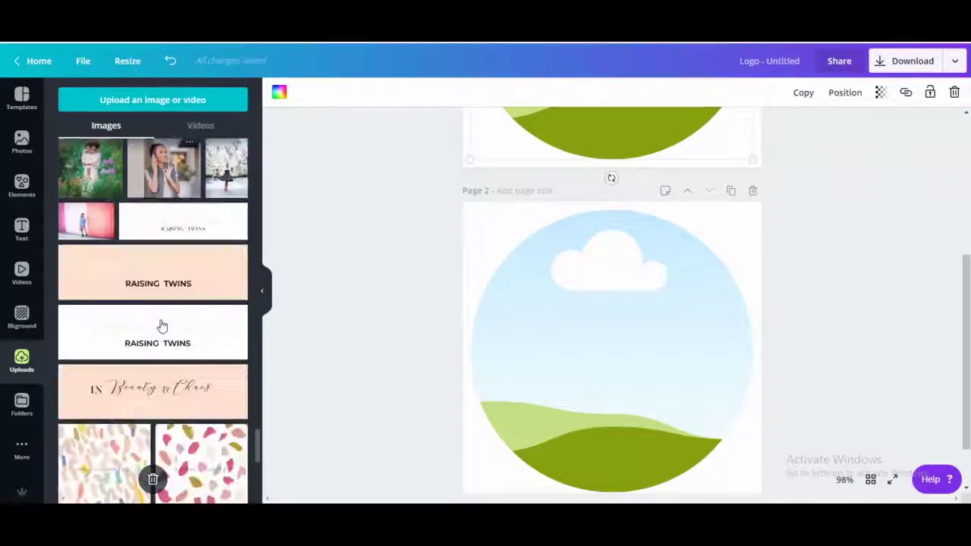
scroll(161, 324, "down", 10)
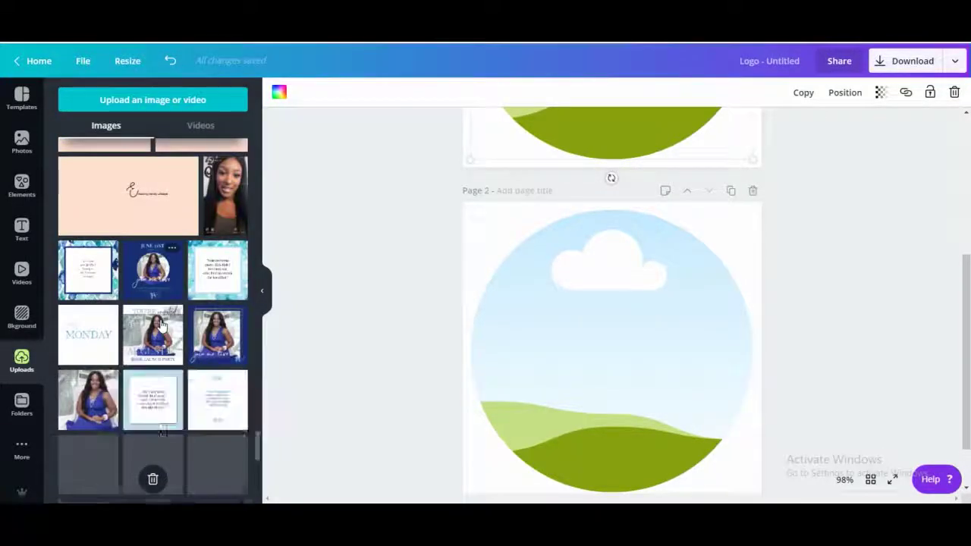
scroll(161, 326, "down", 10)
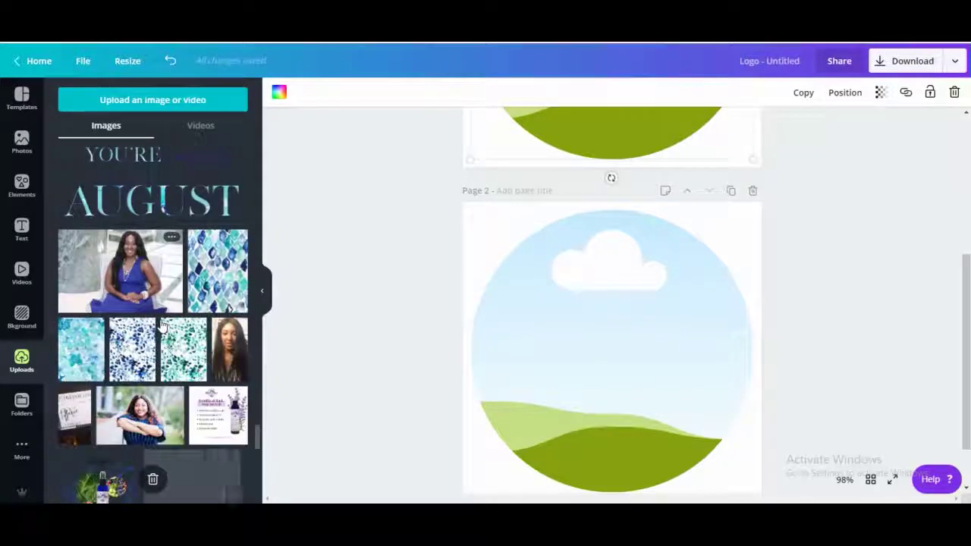
scroll(160, 324, "up", 1)
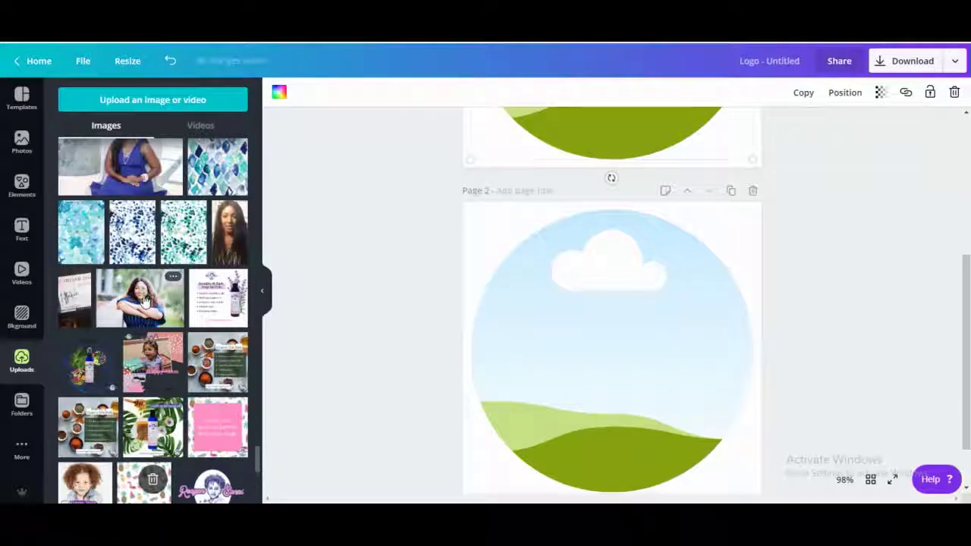
left_click(145, 301)
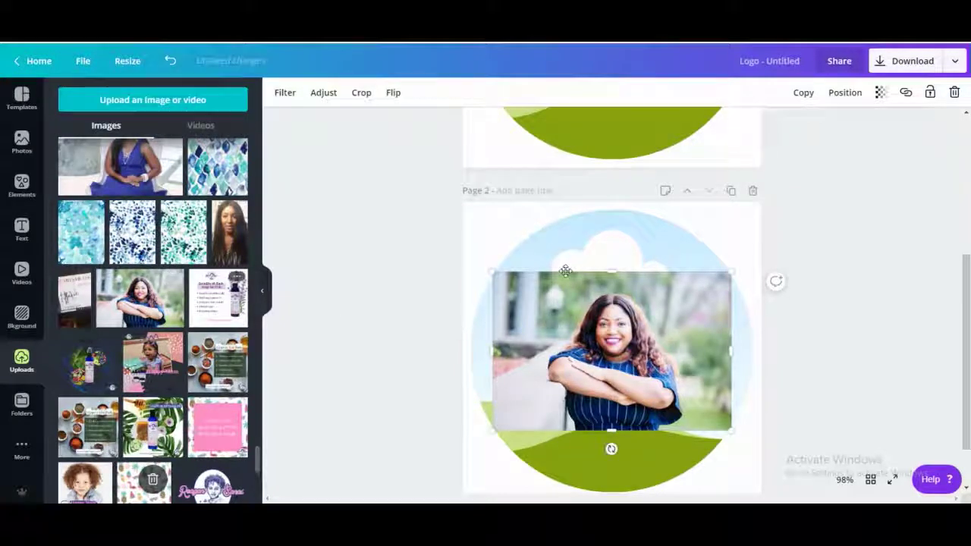
left_click_drag(565, 271, 564, 265)
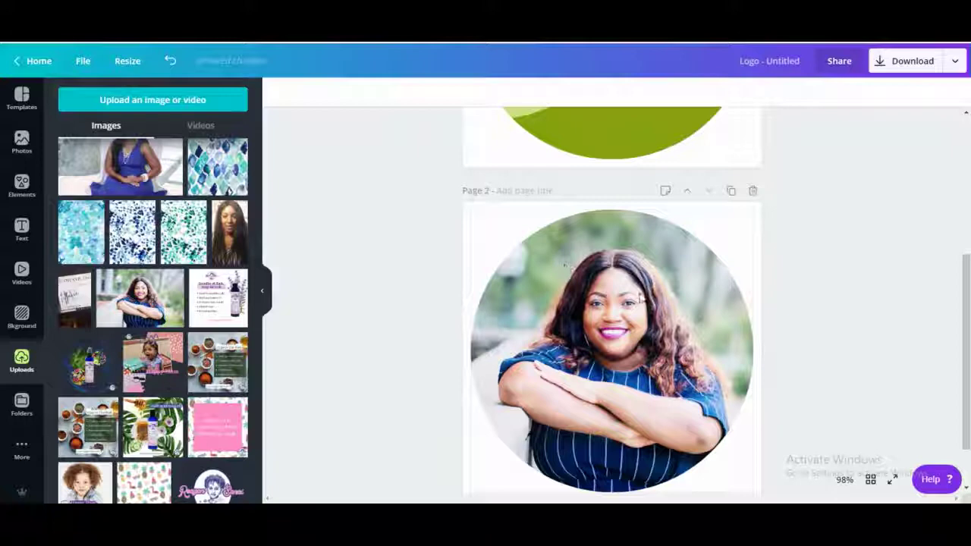
scroll(810, 333, "down", 1)
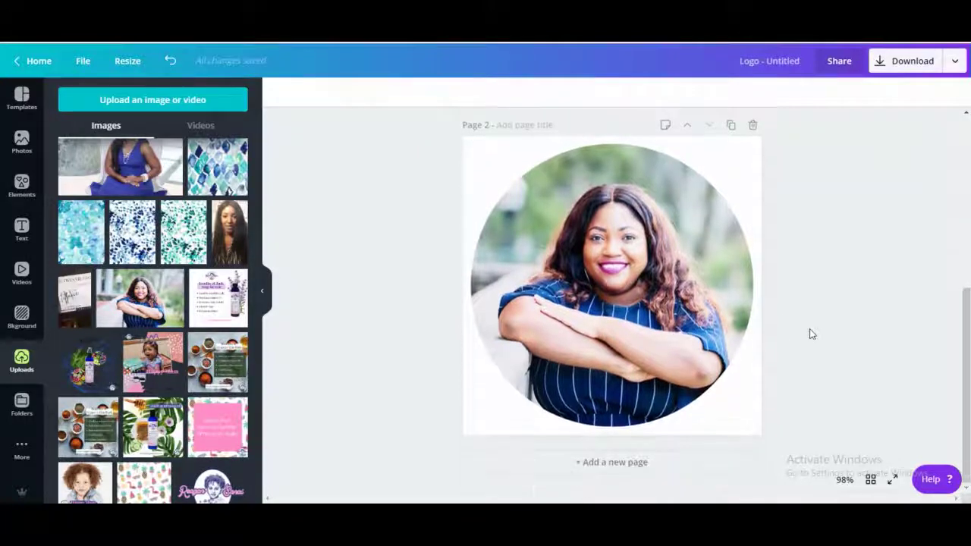
scroll(810, 333, "up", 5)
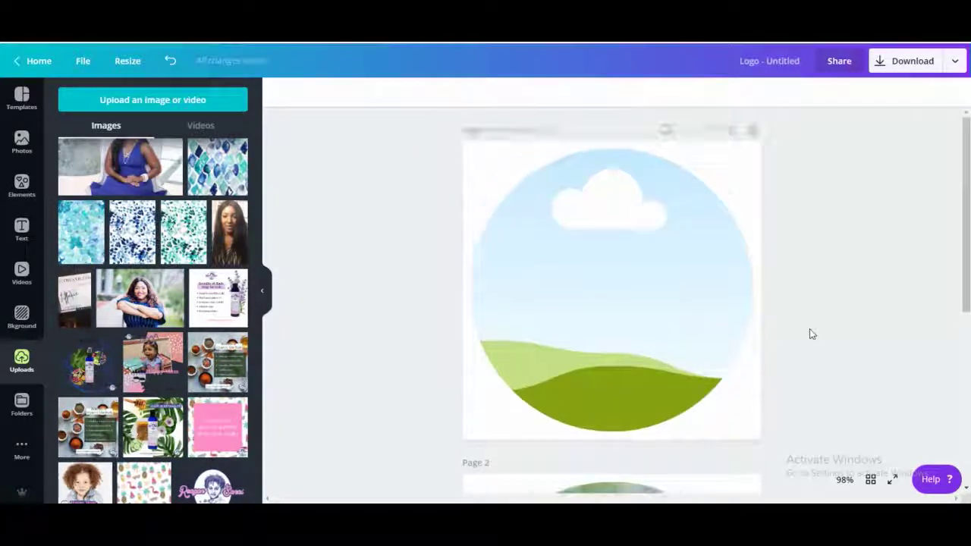
scroll(179, 319, "down", 5)
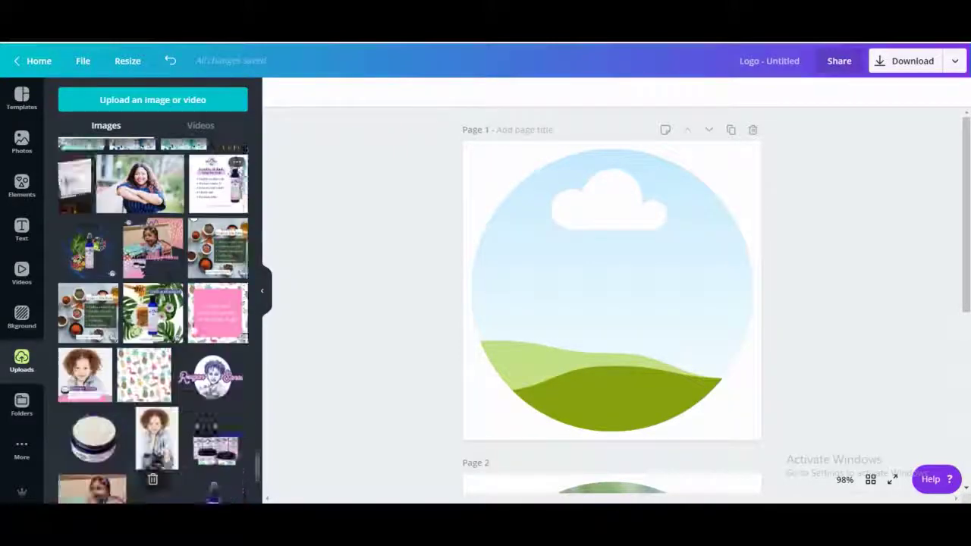
scroll(192, 326, "down", 10)
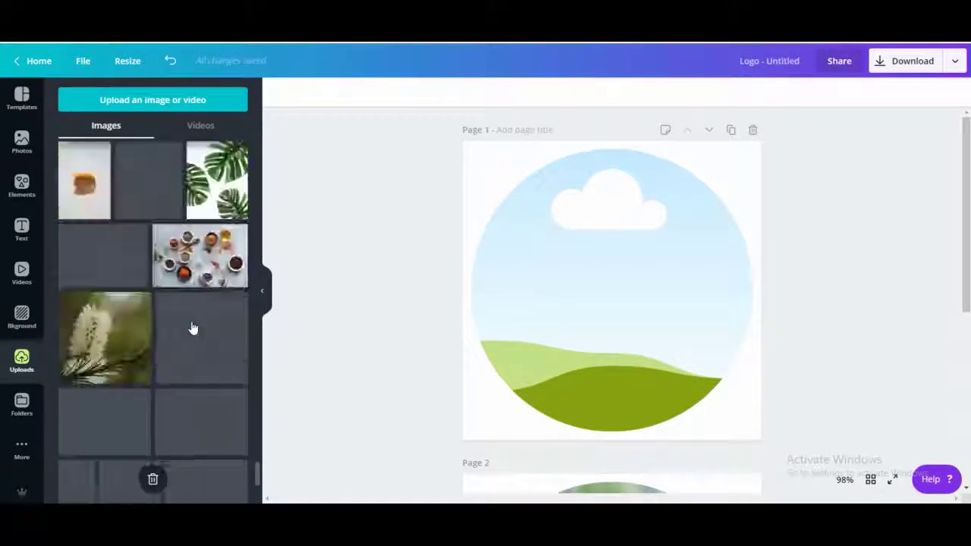
scroll(192, 326, "down", 5)
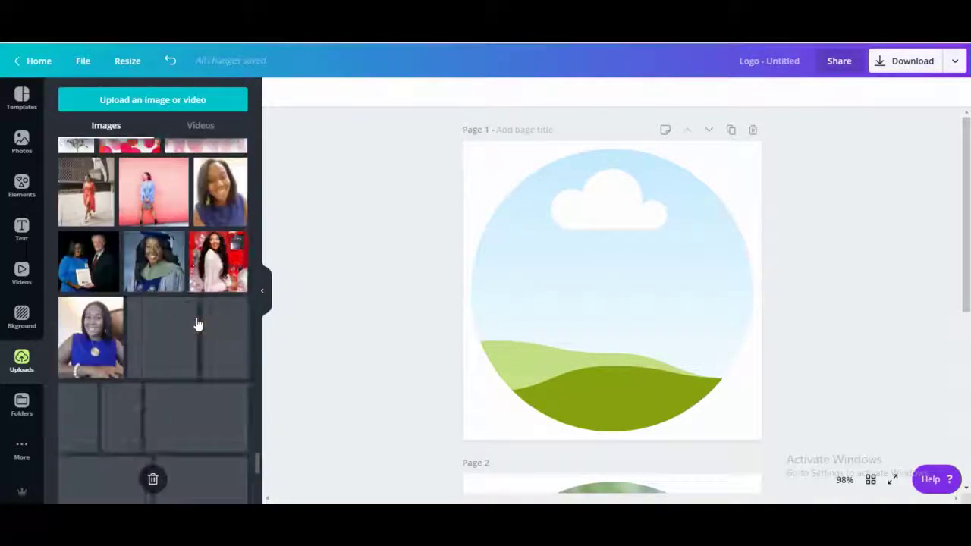
scroll(196, 324, "down", 6)
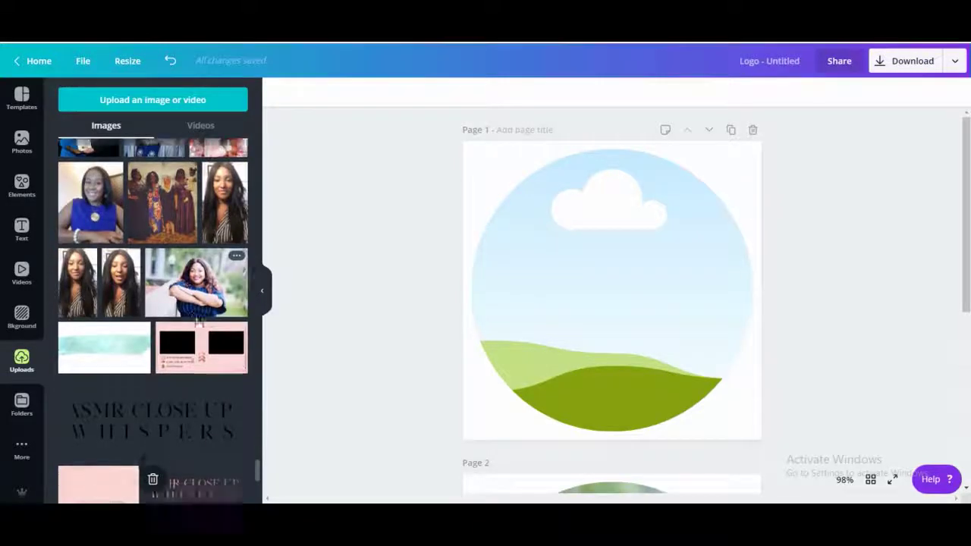
scroll(195, 324, "down", 6)
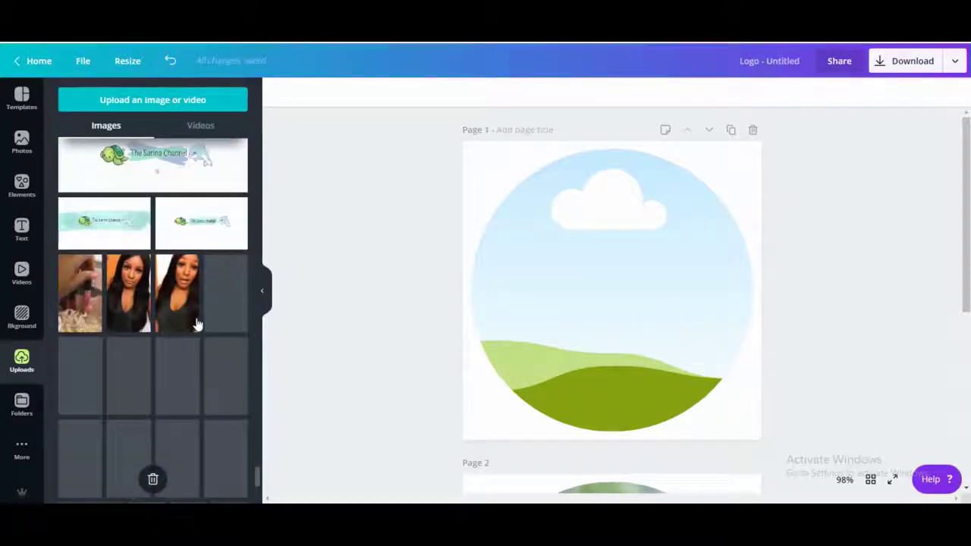
scroll(196, 325, "down", 8)
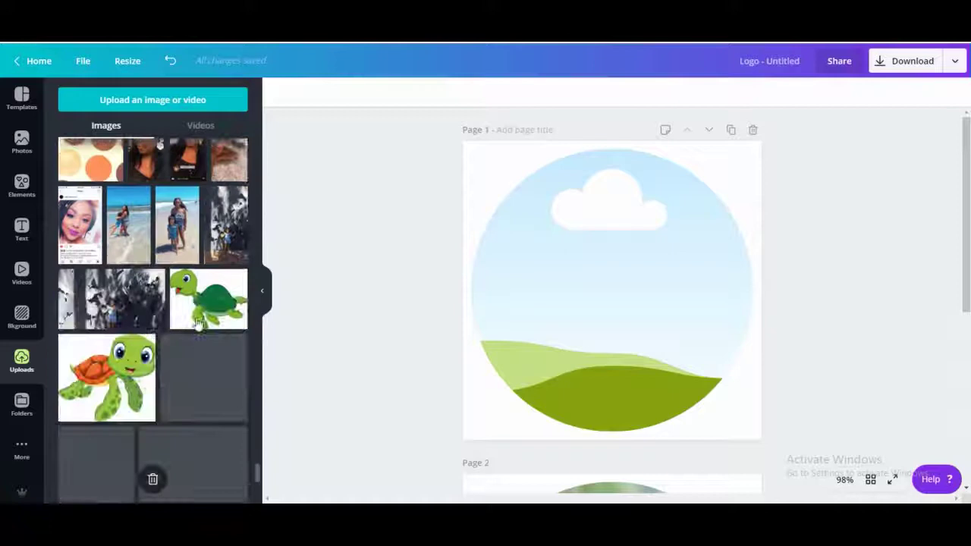
scroll(196, 323, "down", 5)
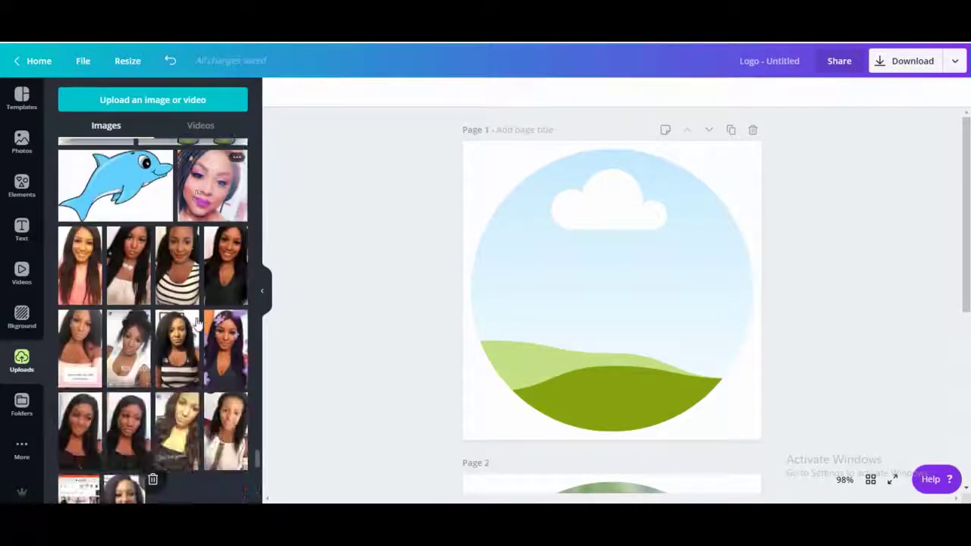
scroll(195, 324, "down", 8)
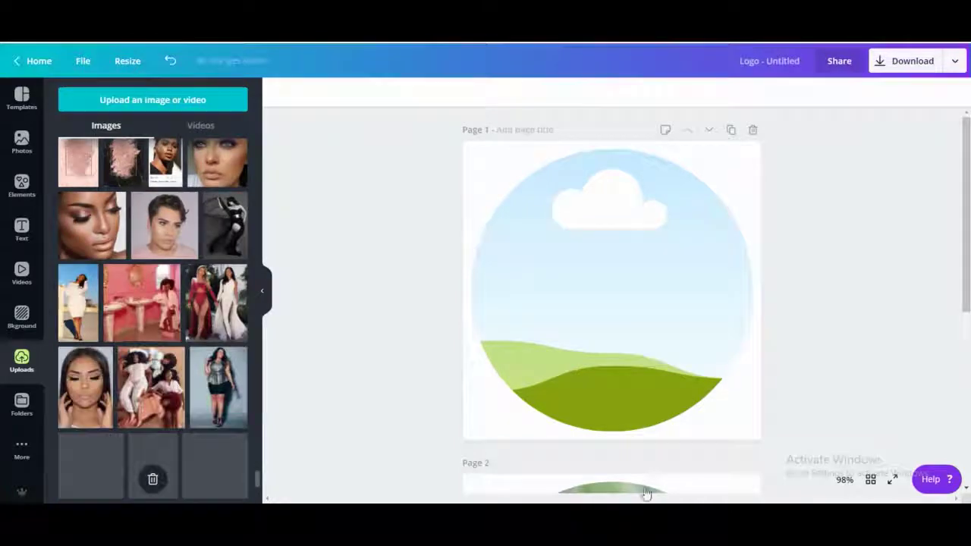
scroll(218, 224, "down", 3)
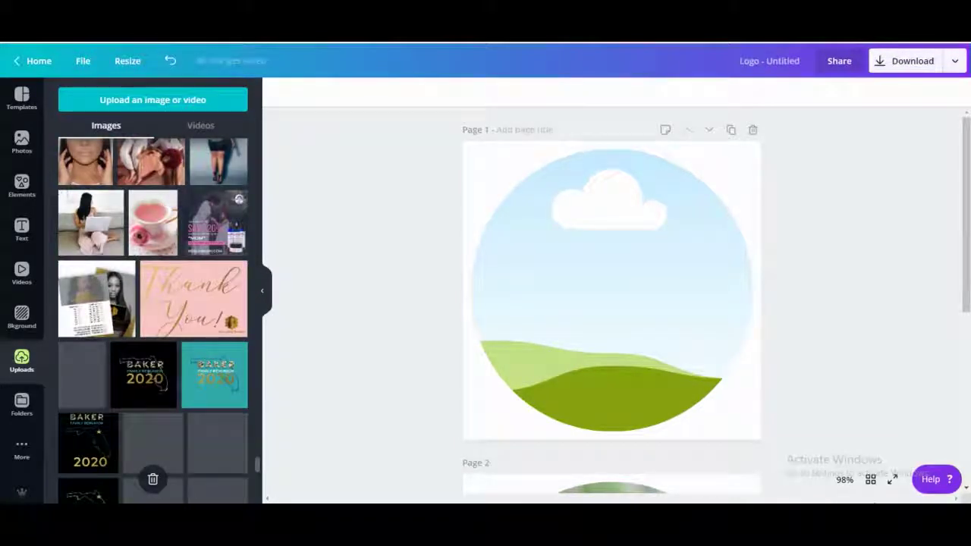
mouse_move(668, 497)
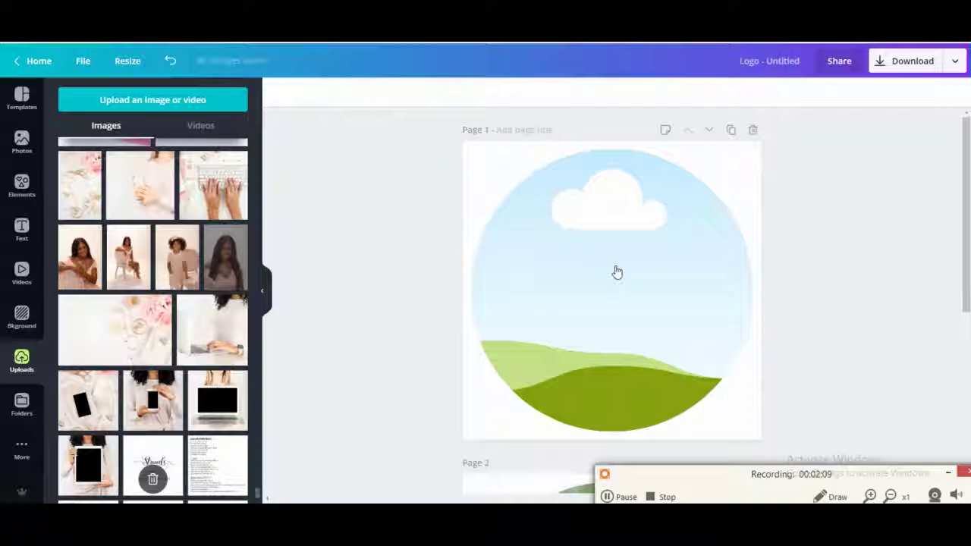
Drag the long-haired woman portrait from Uploads into Page 1's circle, replacing the sky placeholder.
left_click_drag(617, 272, 616, 272)
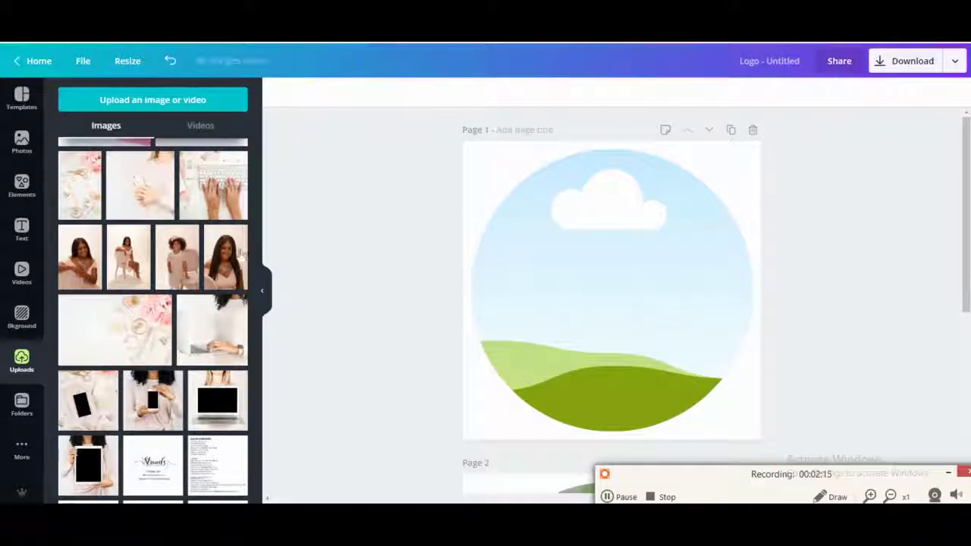
left_click_drag(226, 264, 477, 260)
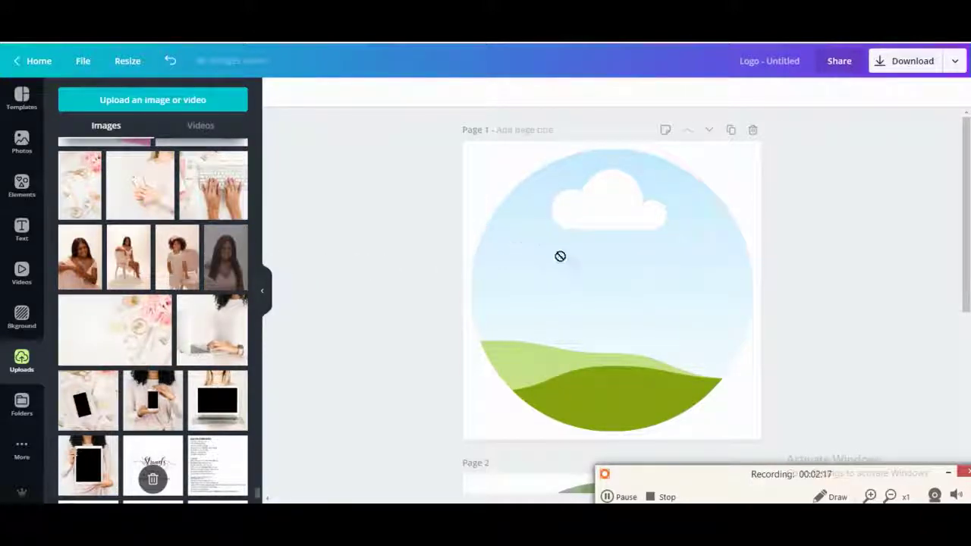
left_click_drag(569, 263, 567, 261)
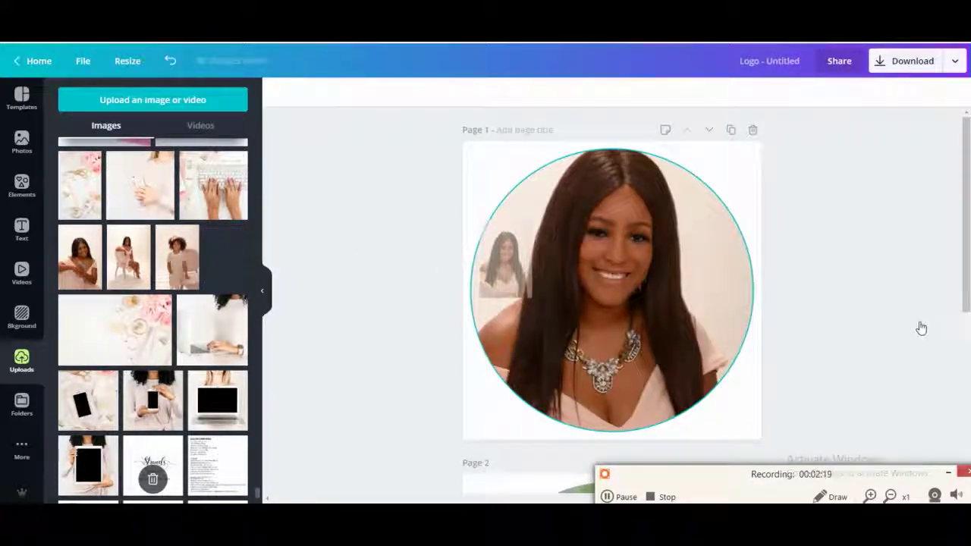
scroll(923, 326, "down", 5)
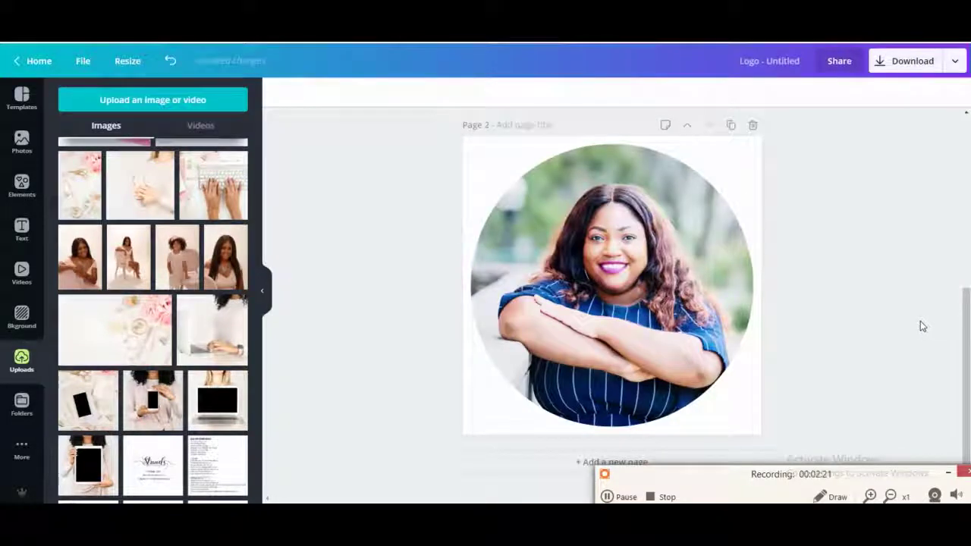
scroll(922, 326, "up", 2)
scroll(920, 326, "up", 3)
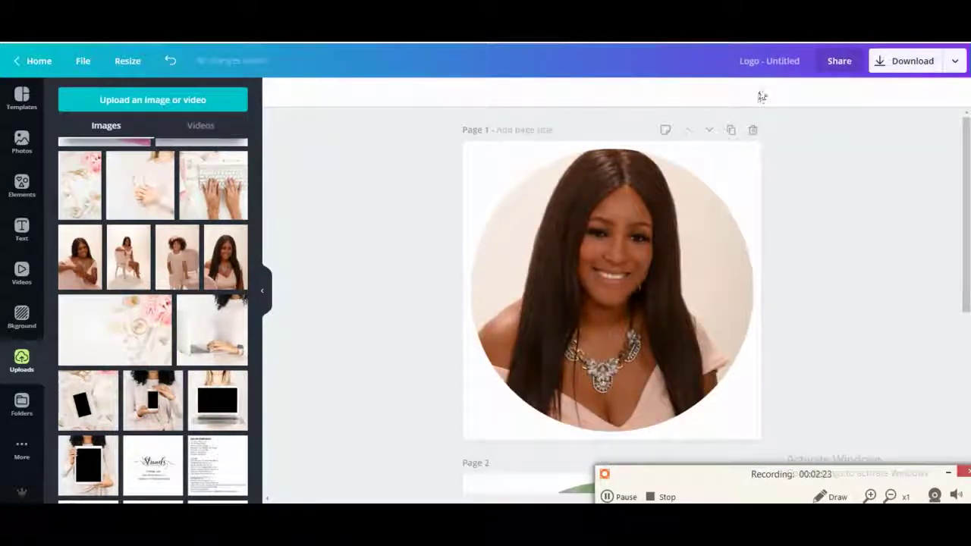
Change the design title from 'Logo - Untitled' to 'aboutpic'.
left_click(791, 65)
key("BackSpace")
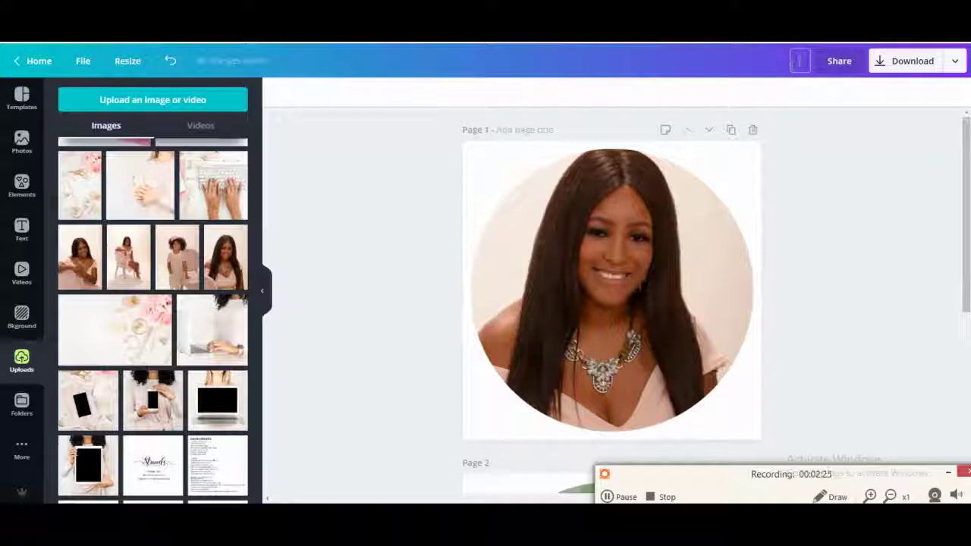
type("heal")
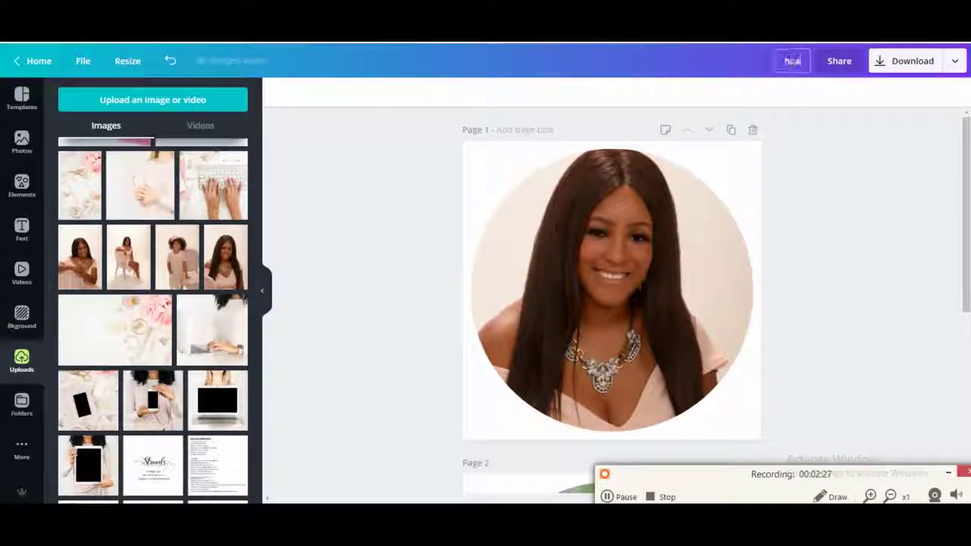
type("th")
type("pic")
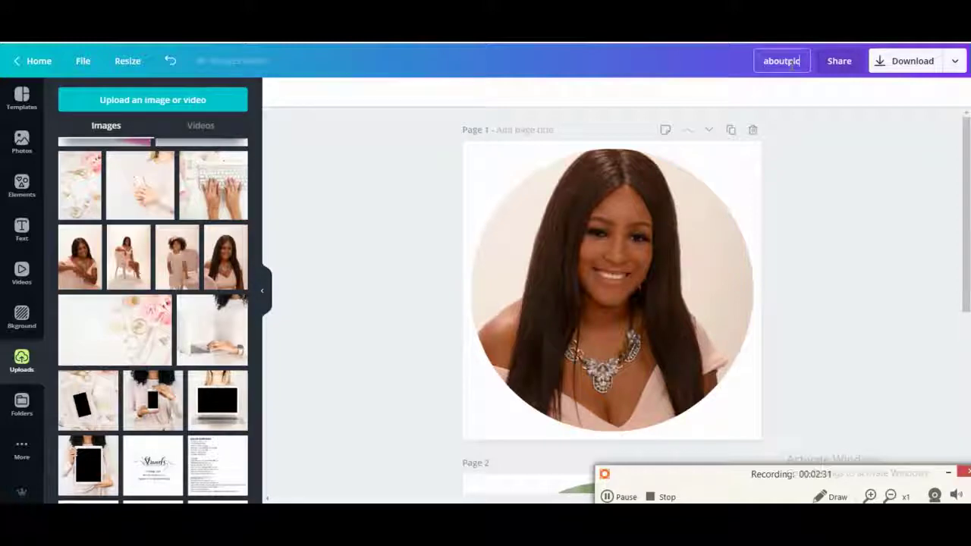
left_click(849, 163)
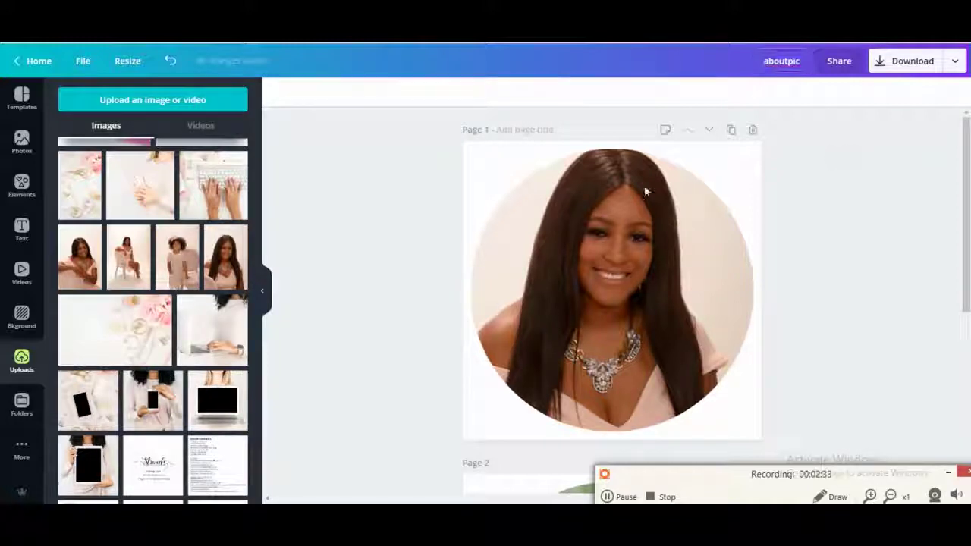
Download just Page 1 of the design as a PNG using Select pages.
left_click(892, 67)
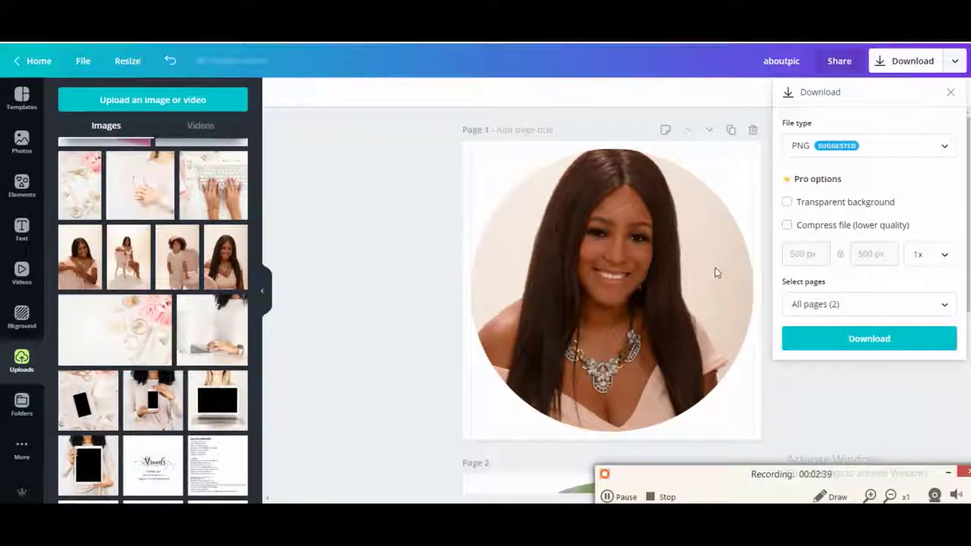
left_click(947, 475)
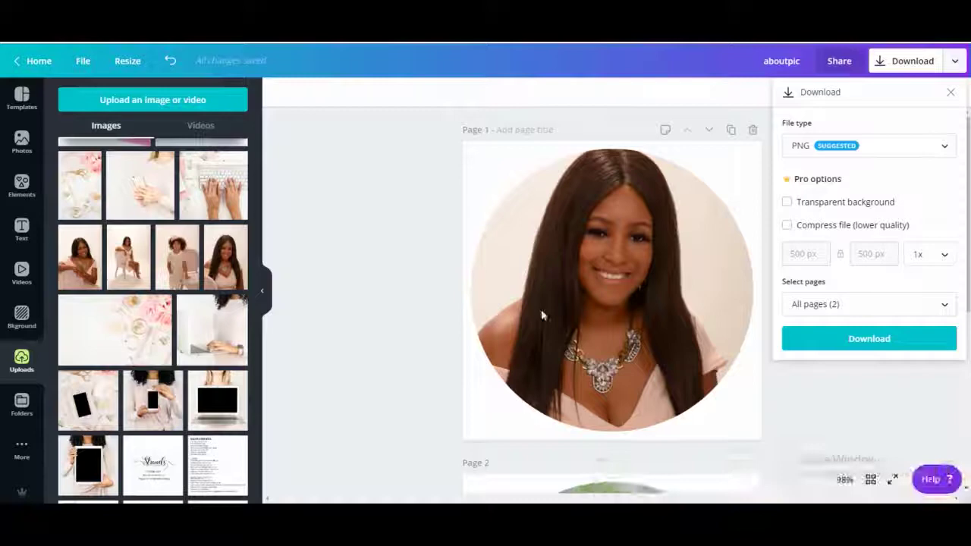
left_click(855, 307)
left_click(943, 375)
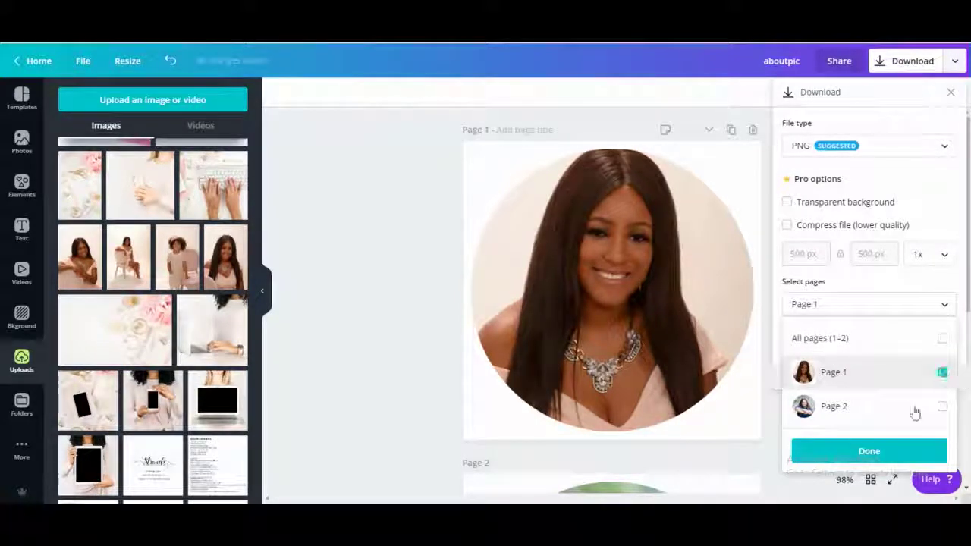
left_click(869, 450)
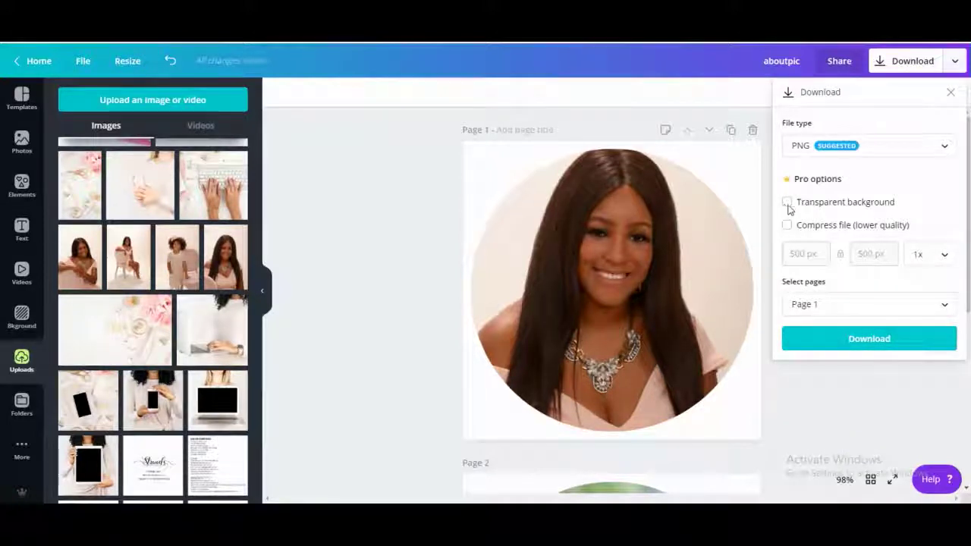
left_click(857, 338)
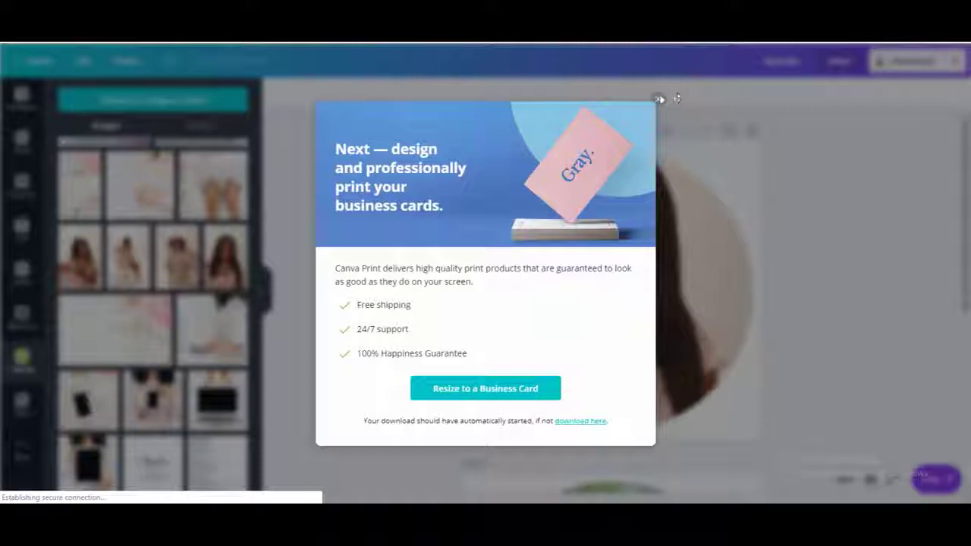
Close the Canva Print business-card popup and reopen the Download panel while aboutpic.png finishes.
left_click(658, 100)
left_click(876, 61)
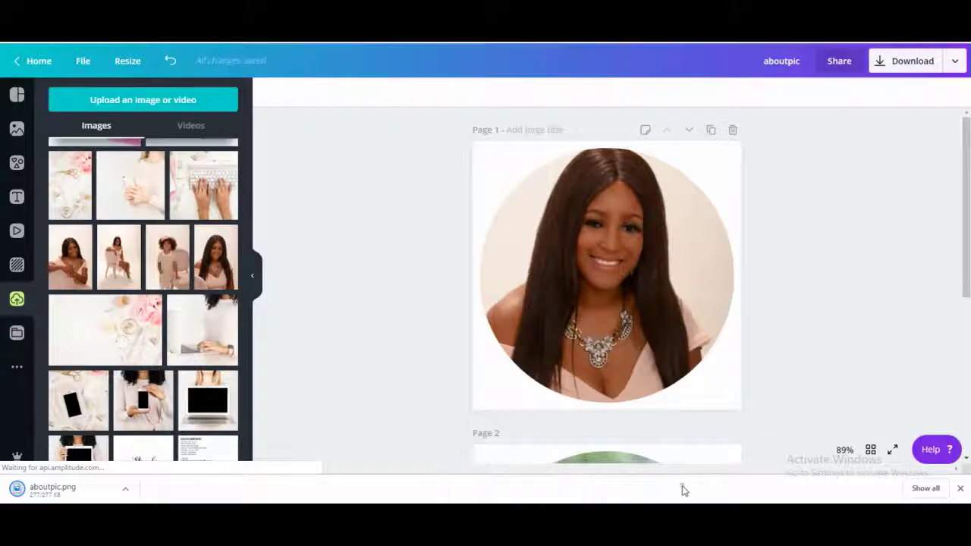
Download only Page 2, the crossed-arms portrait, as a PNG file.
scroll(794, 363, "down", 3)
scroll(797, 364, "down", 1)
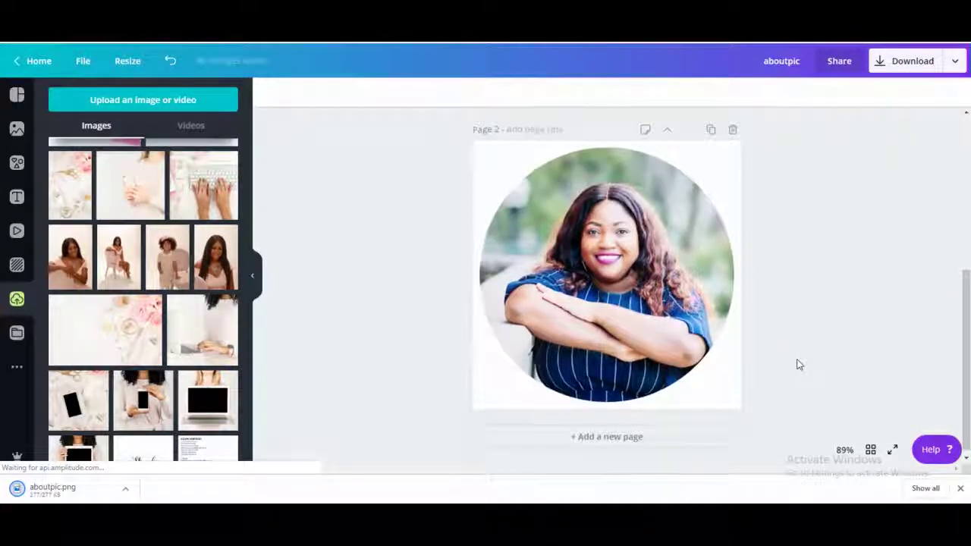
left_click(879, 62)
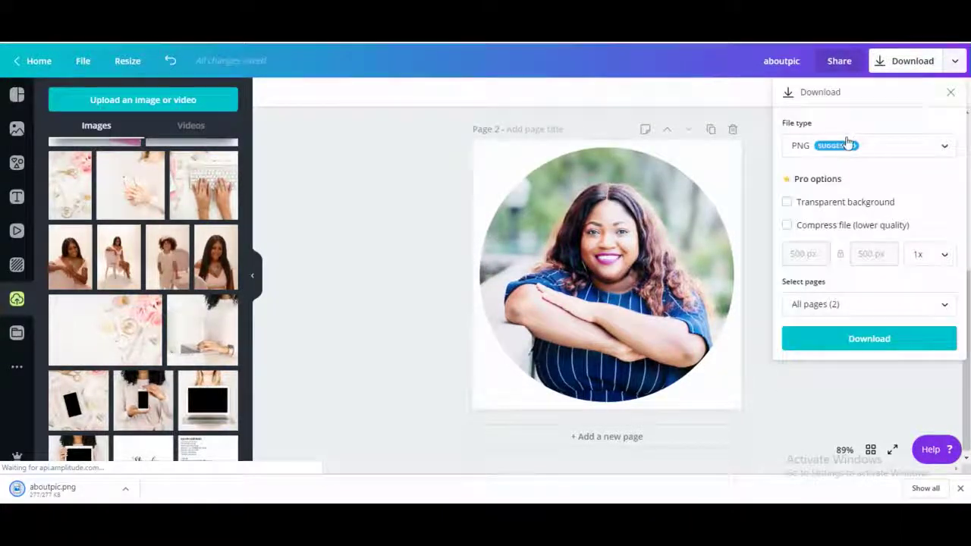
left_click(815, 307)
left_click(940, 224)
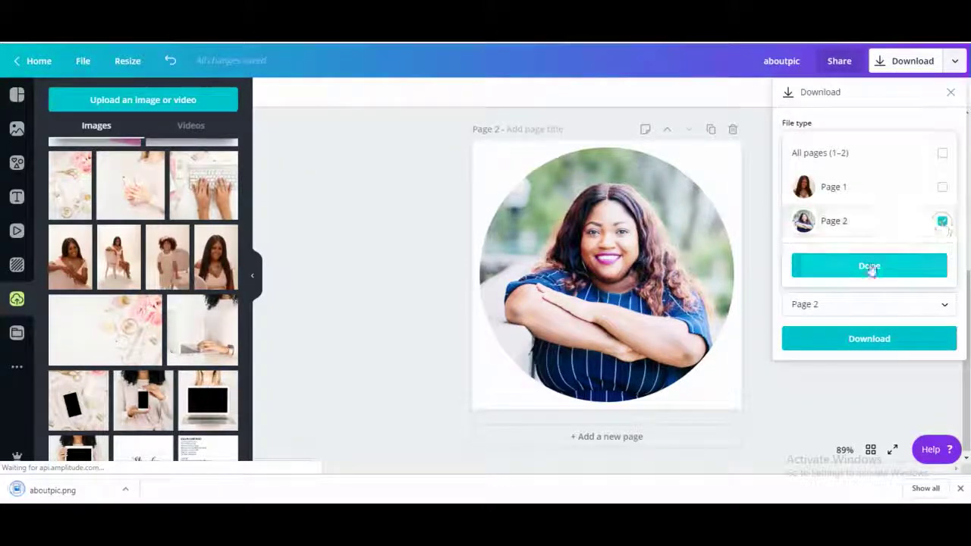
left_click(870, 267)
left_click(853, 346)
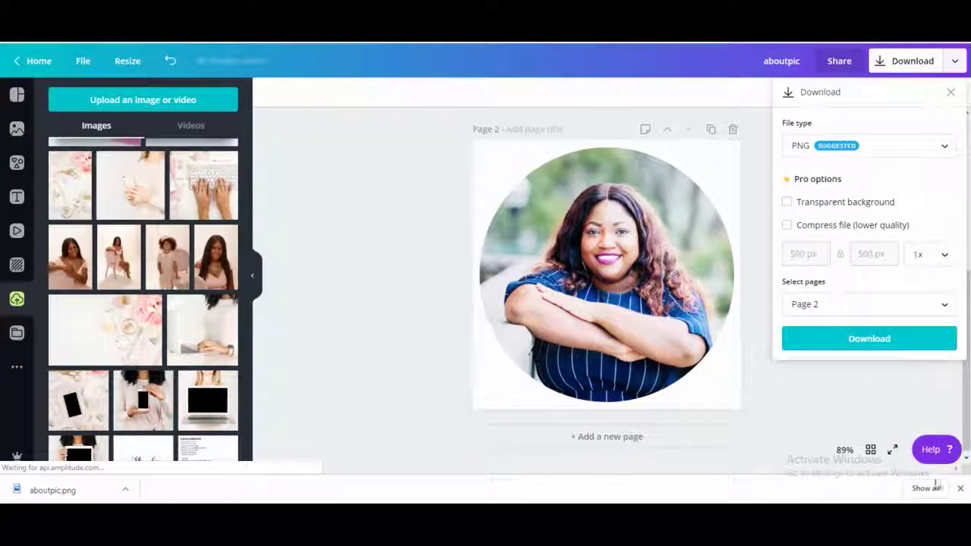